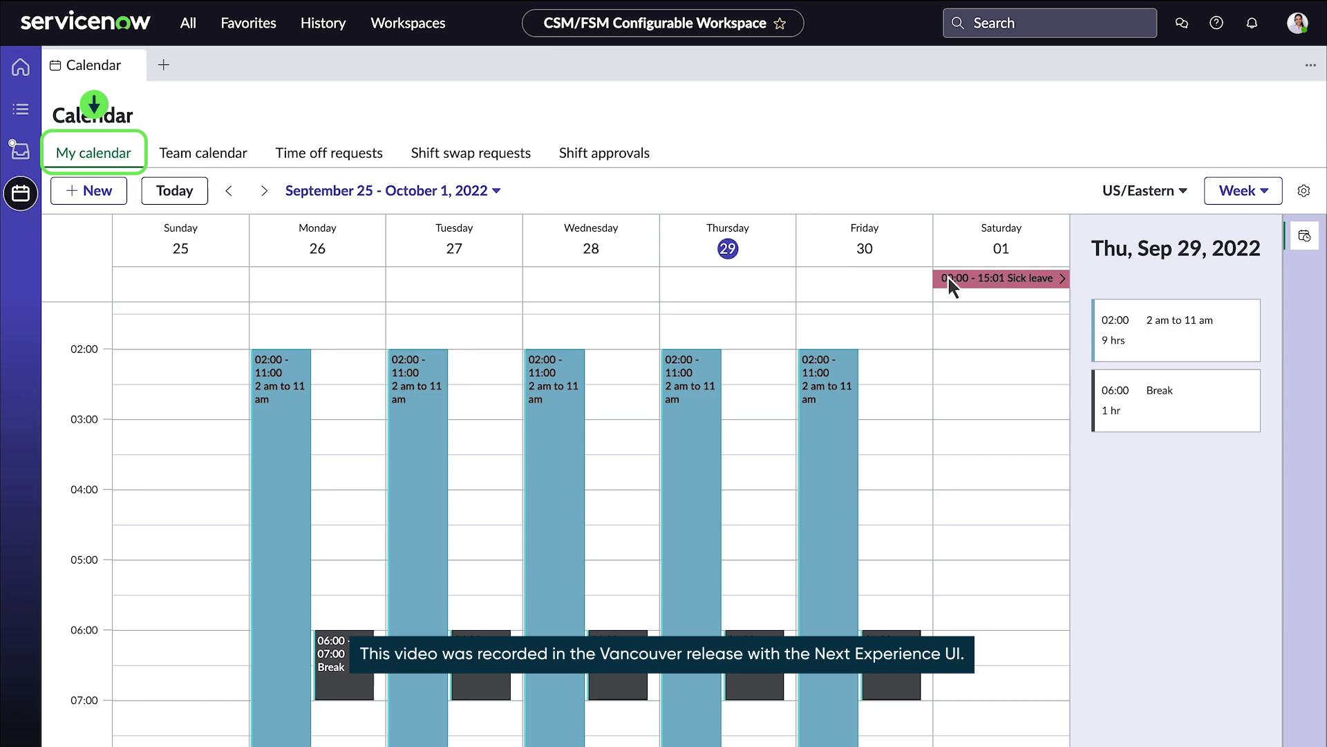
- Flip My calendar to Day view and back to Week, then start a new request
{"action": "left_click", "coordinate": [1242, 195]}
{"action": "left_click", "coordinate": [1242, 217]}
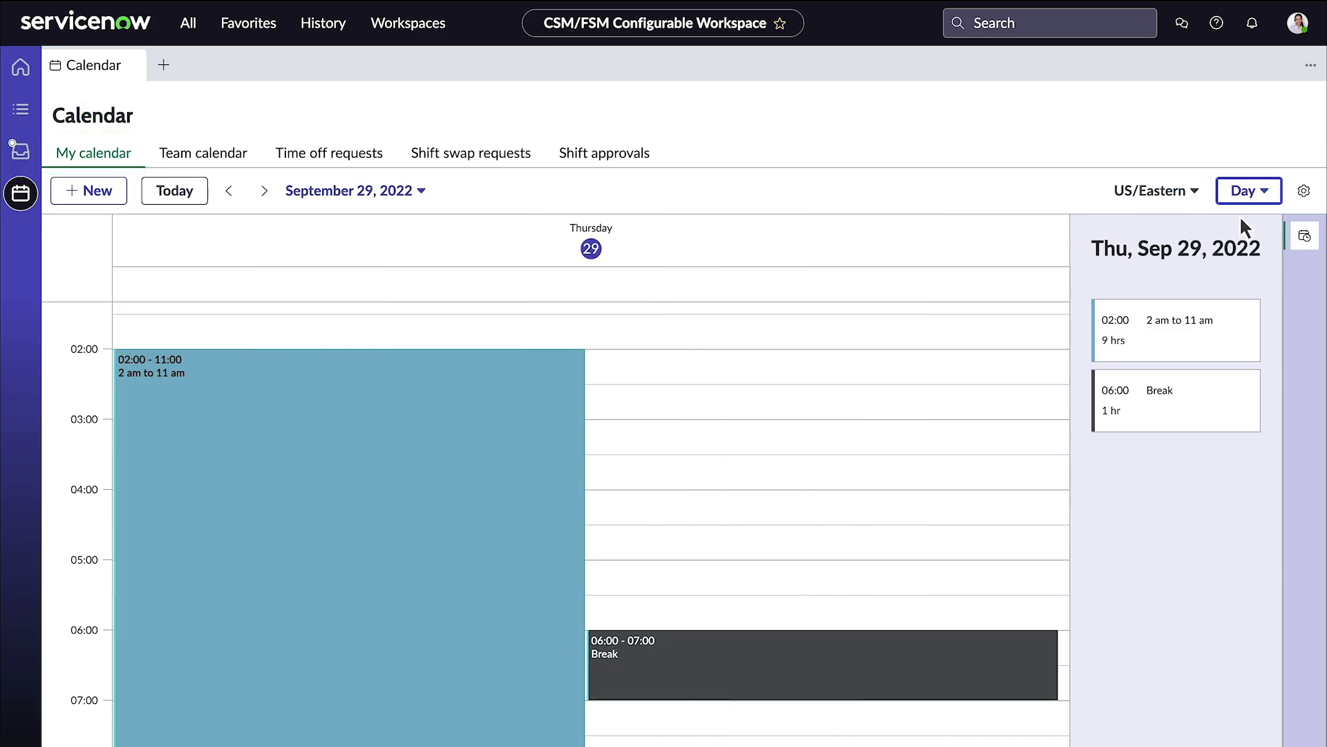
{"action": "left_click", "coordinate": [1243, 191]}
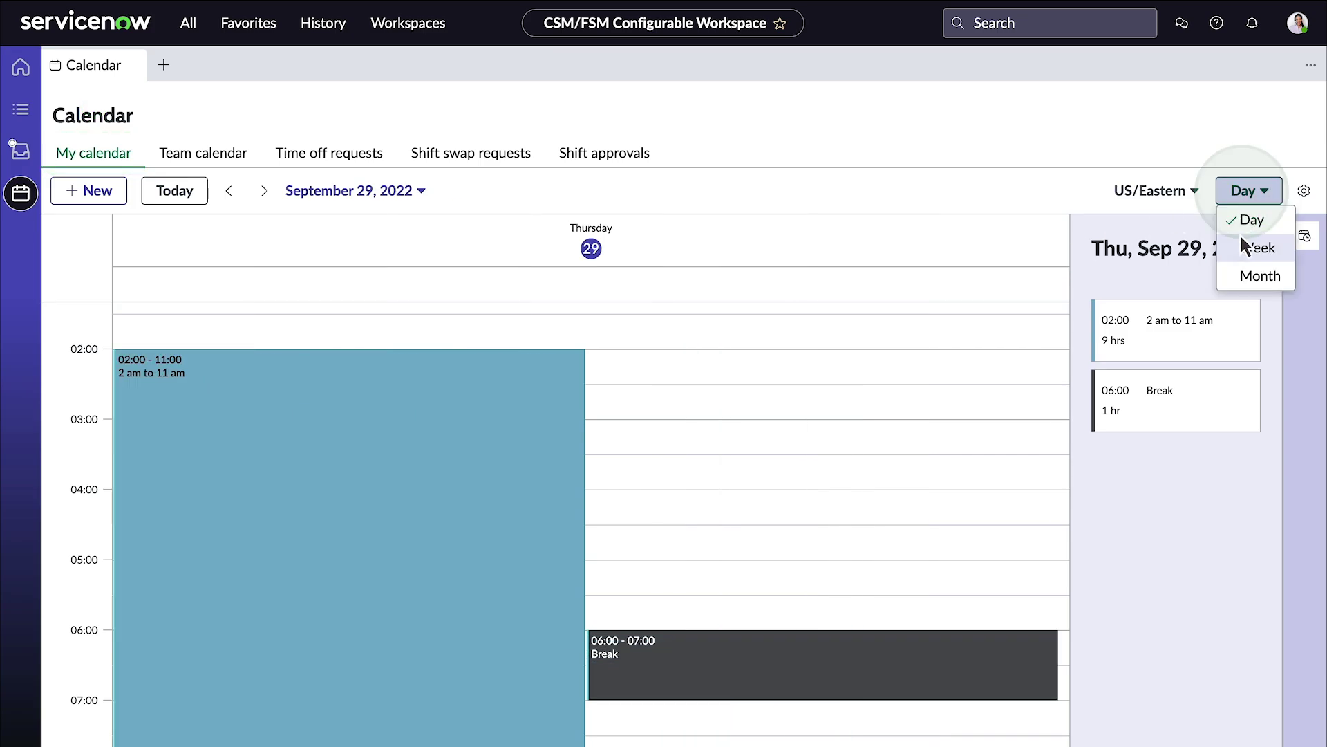
{"action": "left_click", "coordinate": [1238, 246]}
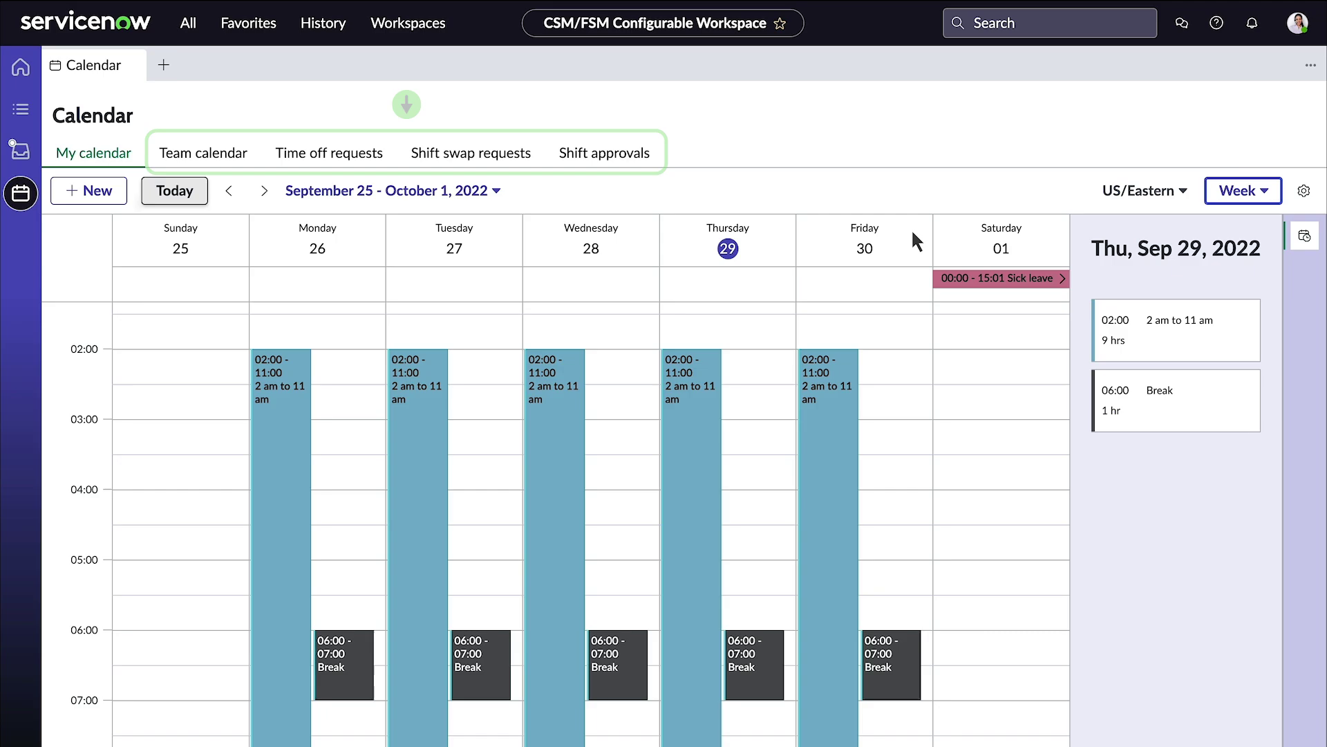
{"action": "left_click", "coordinate": [90, 189]}
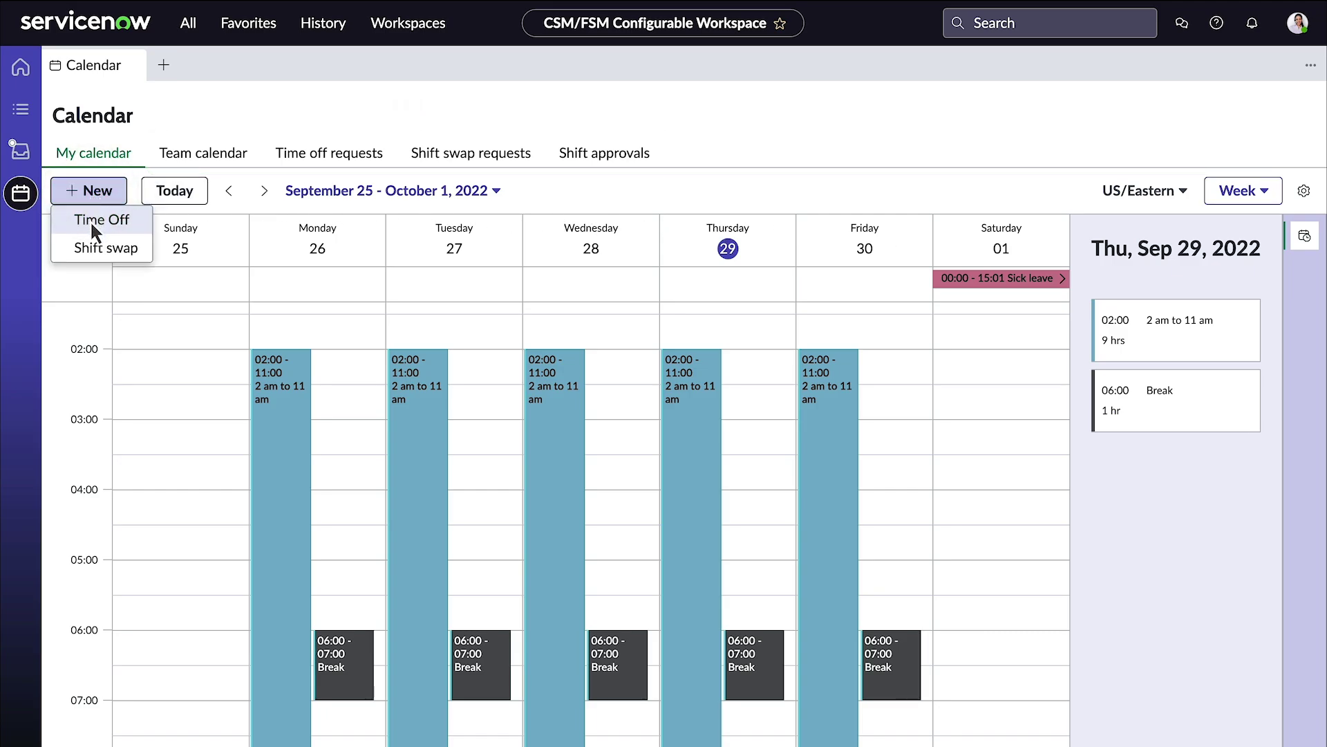
- Save a time-off request 'vacation' from 2022-09-30 to 2022-09-30, described 'Planning a holiday'
{"action": "left_click", "coordinate": [91, 223]}
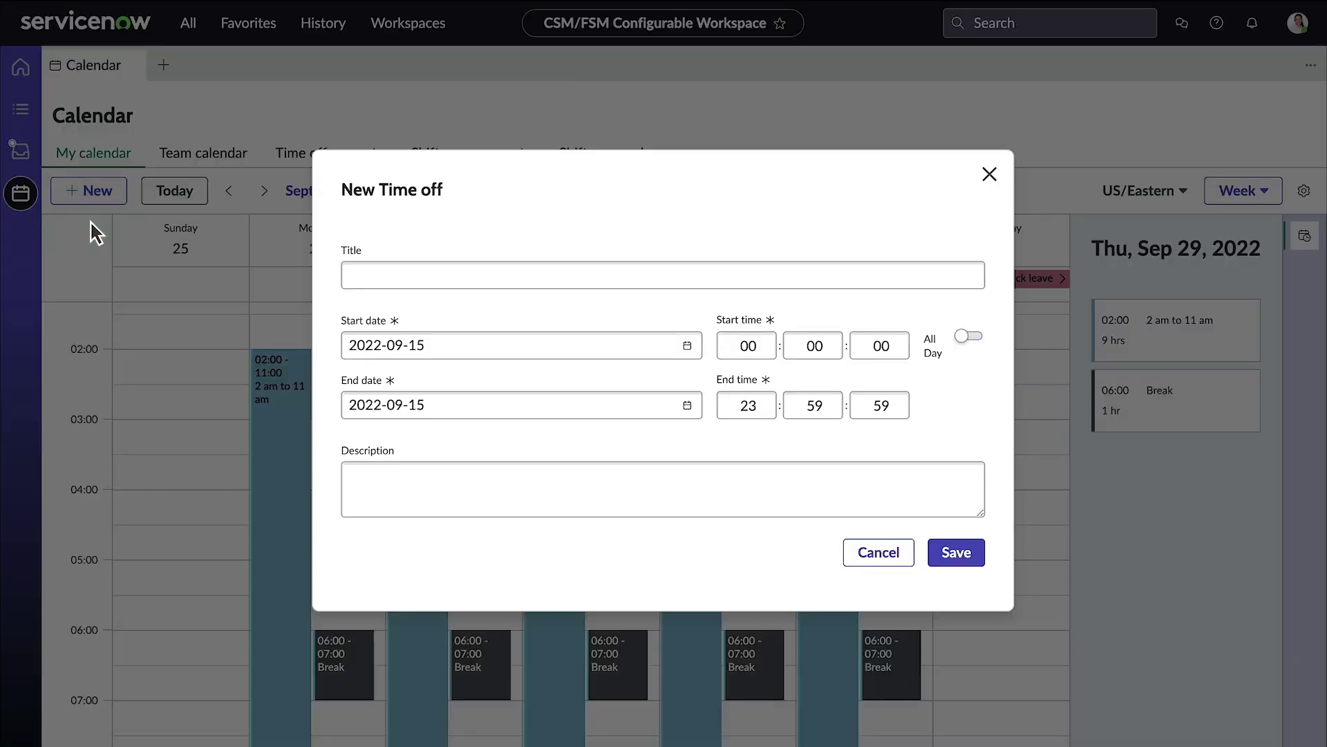
{"action": "left_click", "coordinate": [592, 277]}
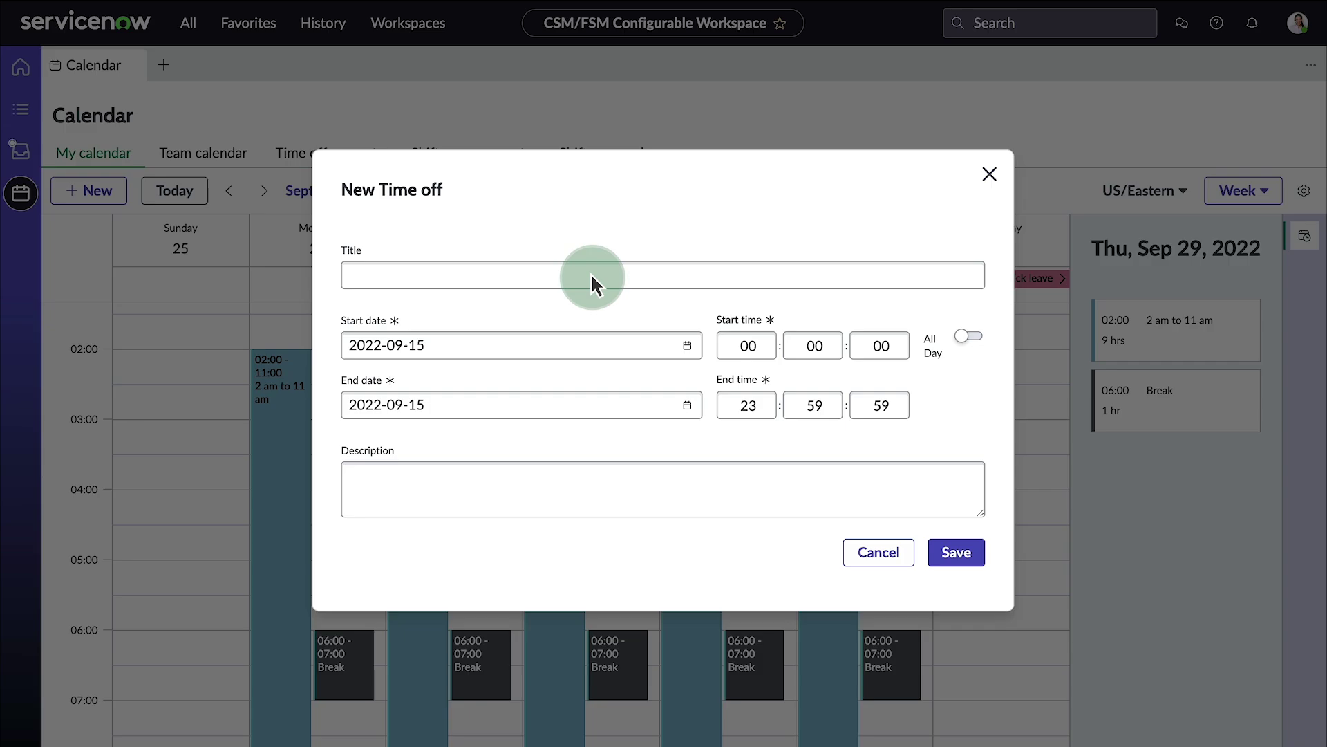
{"action": "type", "text": "vacation"}
{"action": "left_click", "coordinate": [588, 345]}
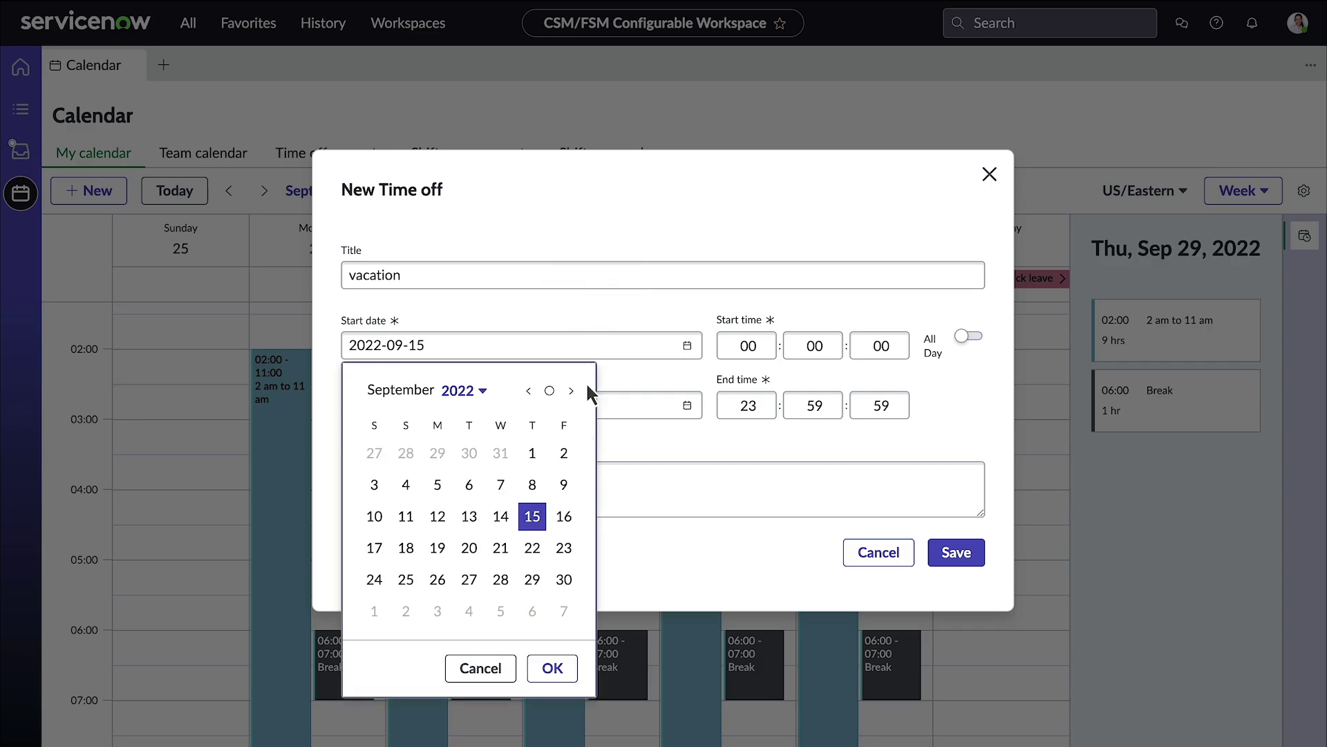
{"action": "left_click", "coordinate": [564, 580]}
{"action": "left_click", "coordinate": [559, 664]}
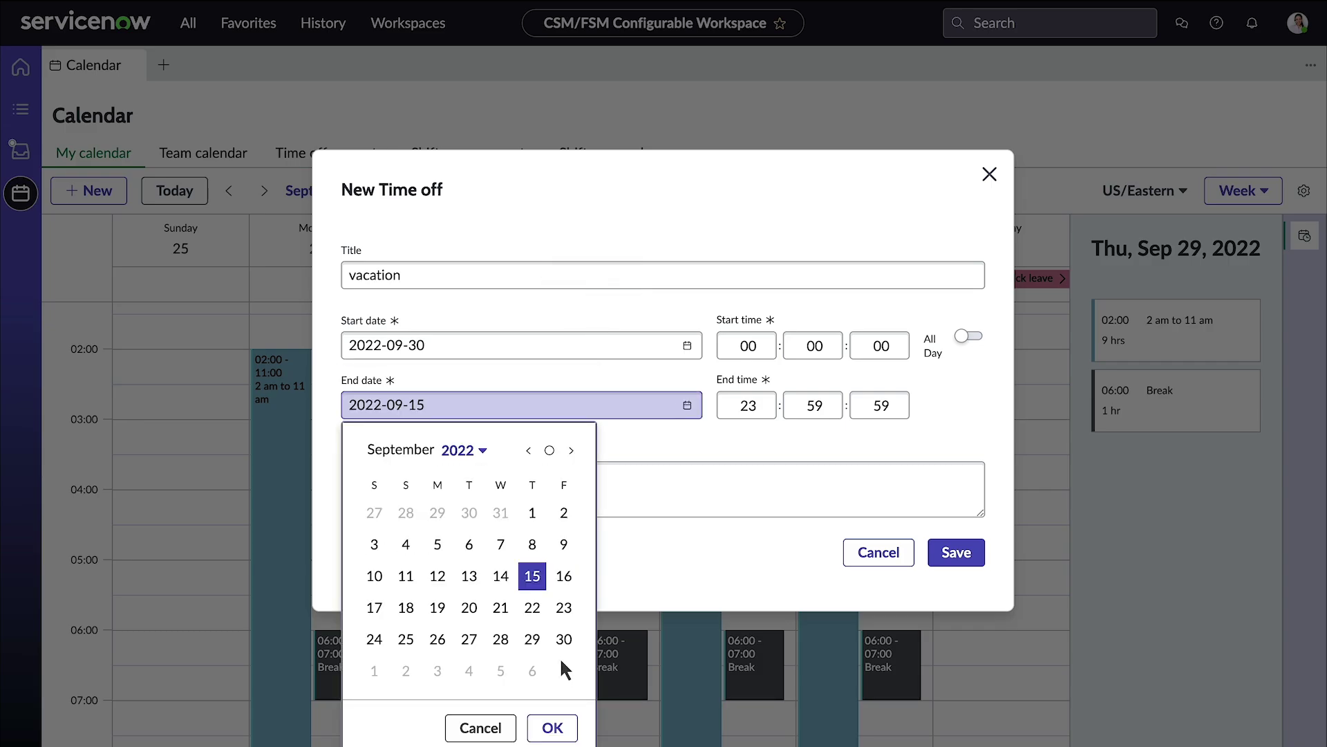
{"action": "left_click", "coordinate": [564, 639]}
{"action": "left_click", "coordinate": [552, 727]}
{"action": "left_click", "coordinate": [615, 488]}
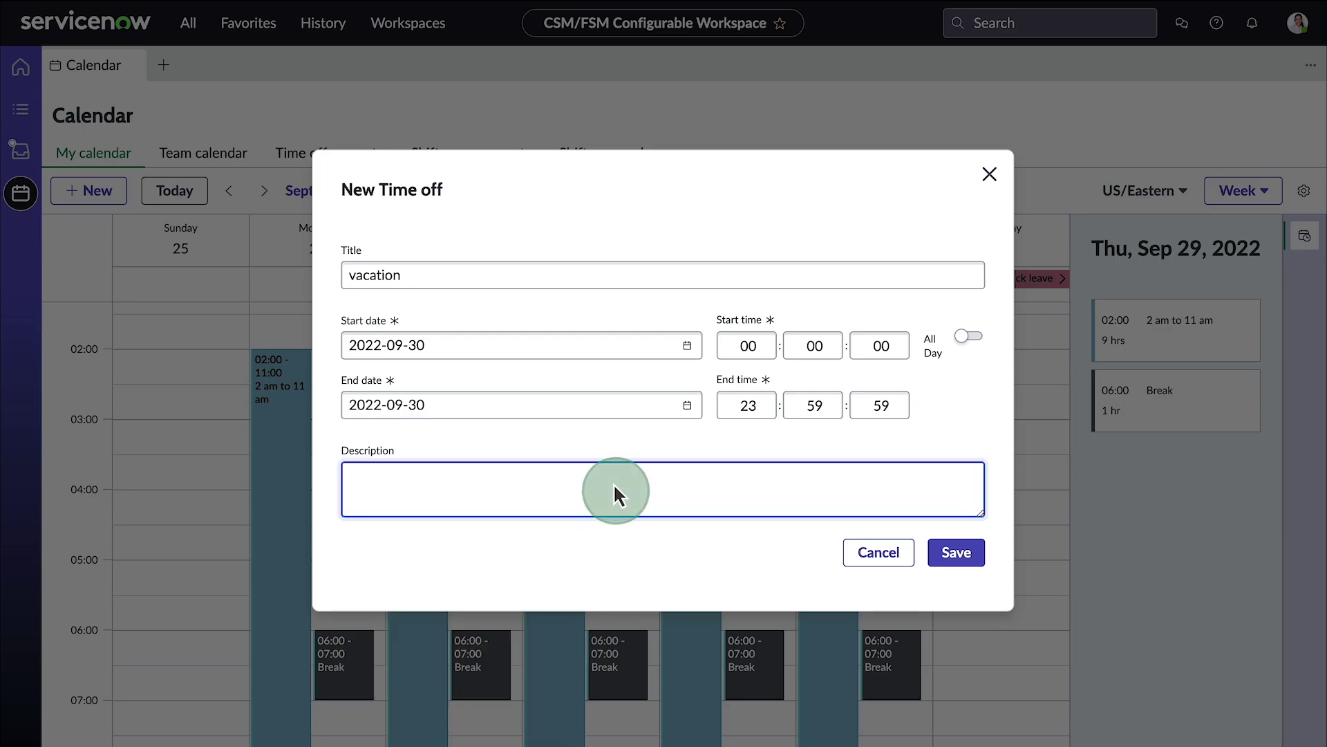
{"action": "type", "text": "Planning a holiday"}
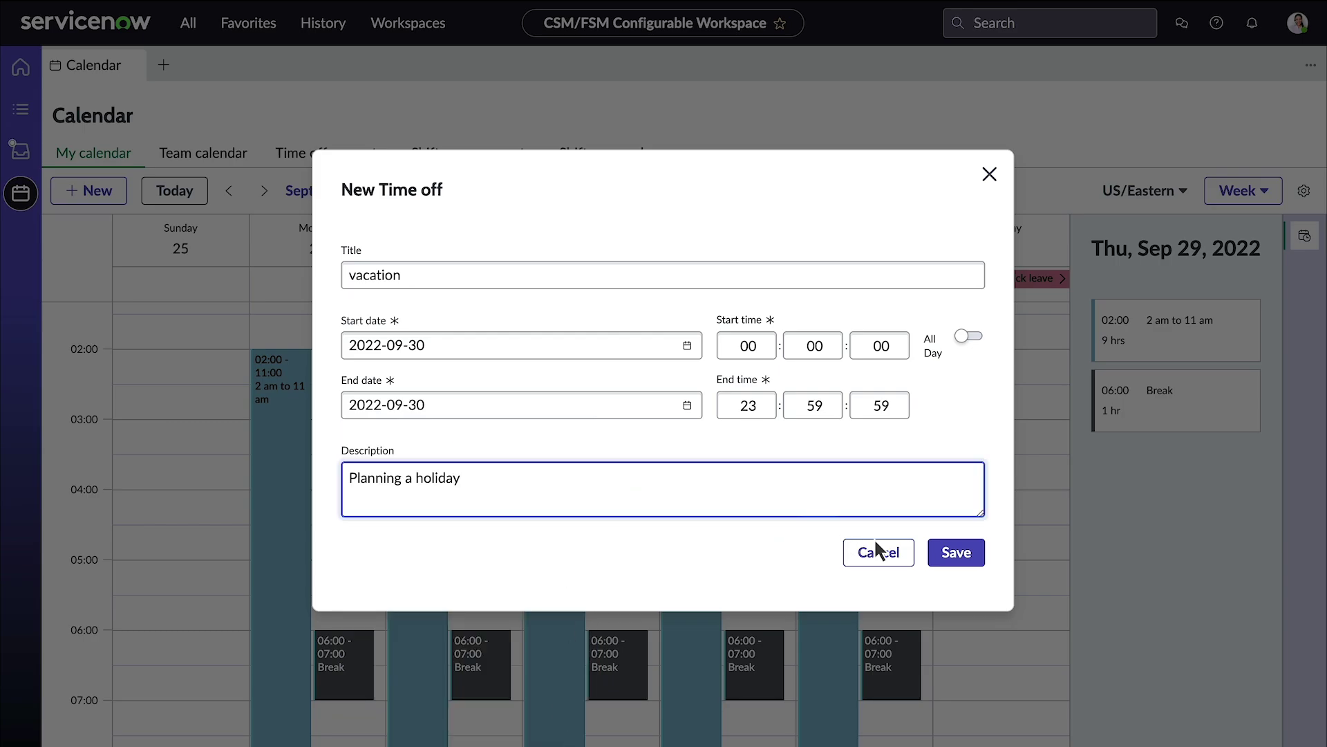
{"action": "left_click", "coordinate": [956, 553]}
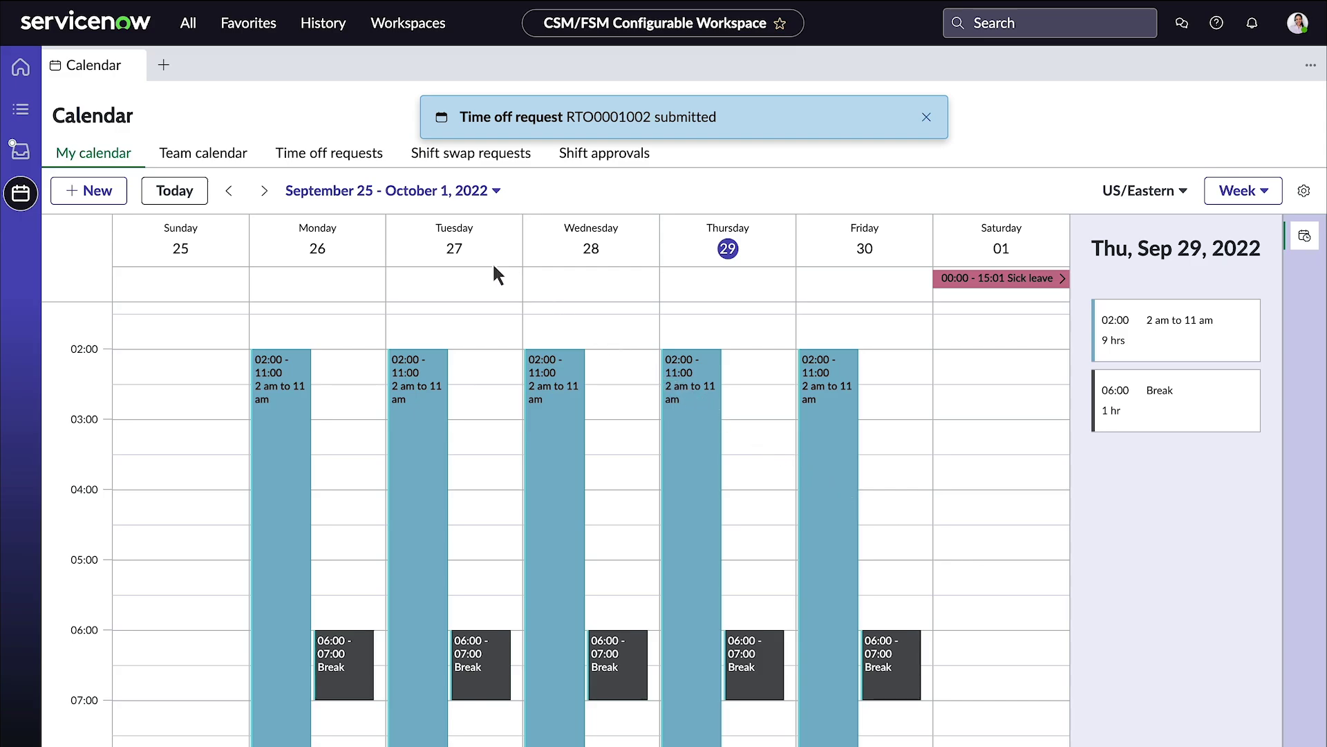
- Check the vacation request in Time off requests and on My calendar, then begin a shift swap
{"action": "left_click", "coordinate": [322, 158]}
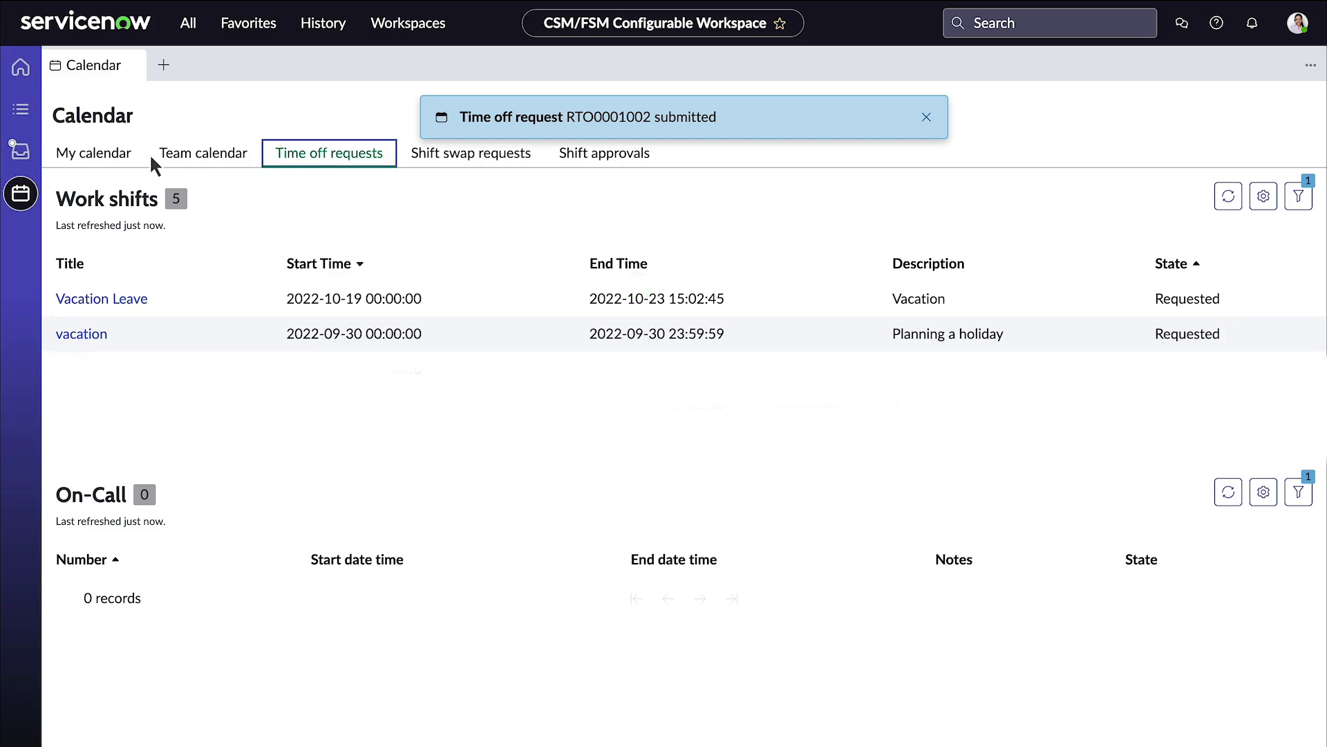
{"action": "left_click", "coordinate": [97, 157]}
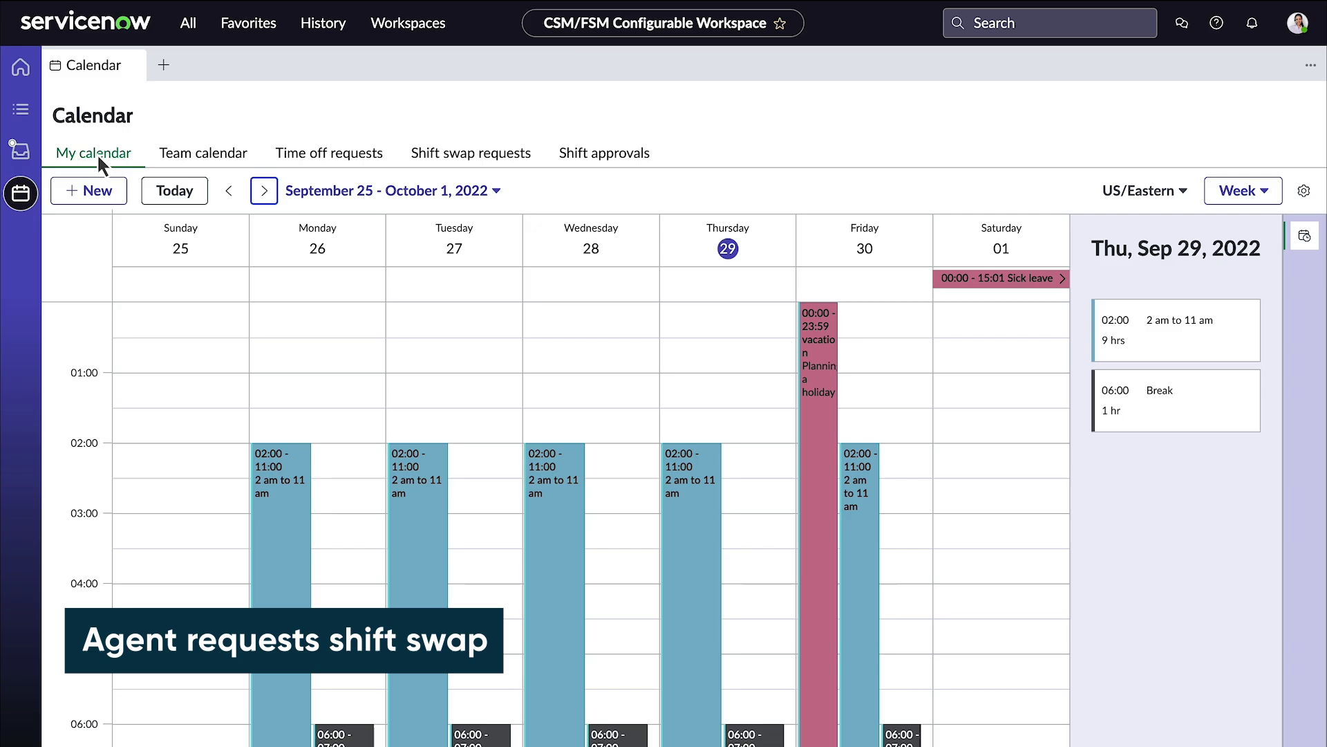
{"action": "left_click", "coordinate": [88, 196]}
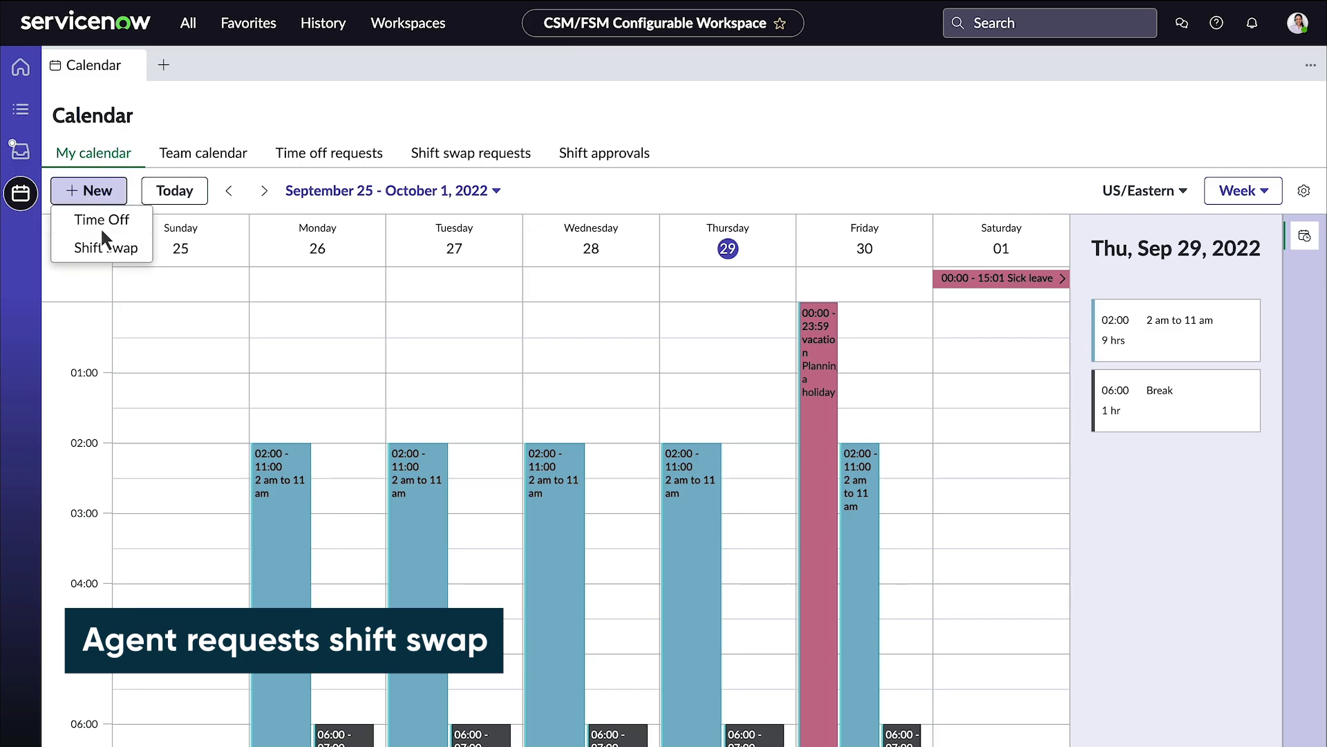
{"action": "left_click", "coordinate": [110, 246]}
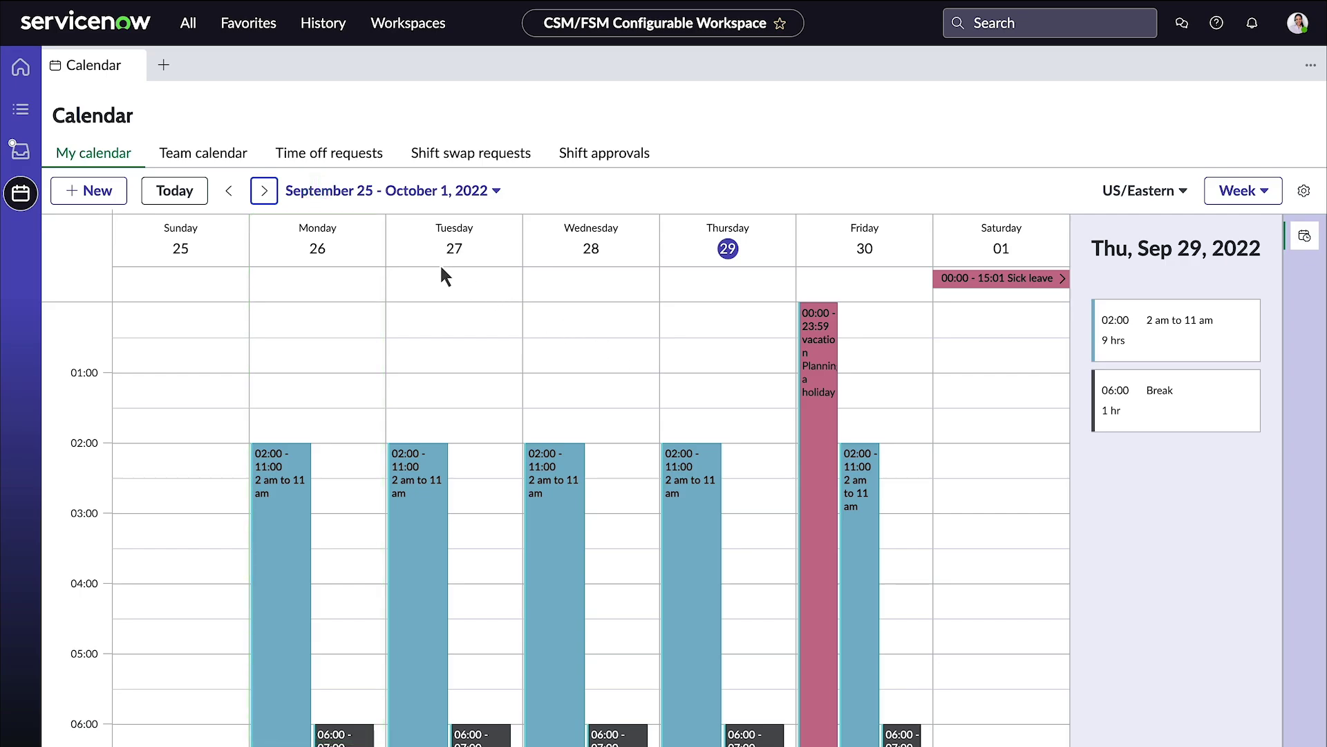
- Show the team calendar for September 26, 2022 and open the agent's 2 am–11 am shift
{"action": "left_click", "coordinate": [202, 153]}
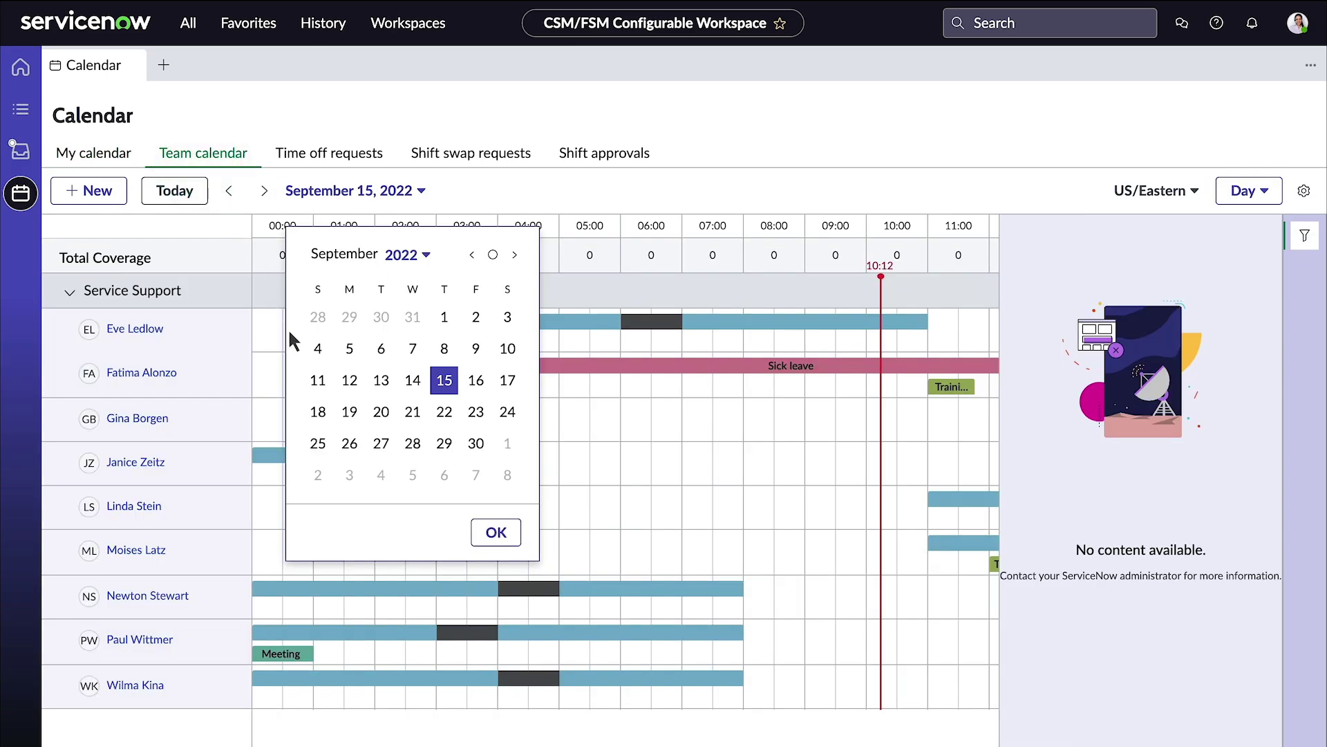
{"action": "left_click", "coordinate": [349, 444]}
{"action": "left_click", "coordinate": [495, 531]}
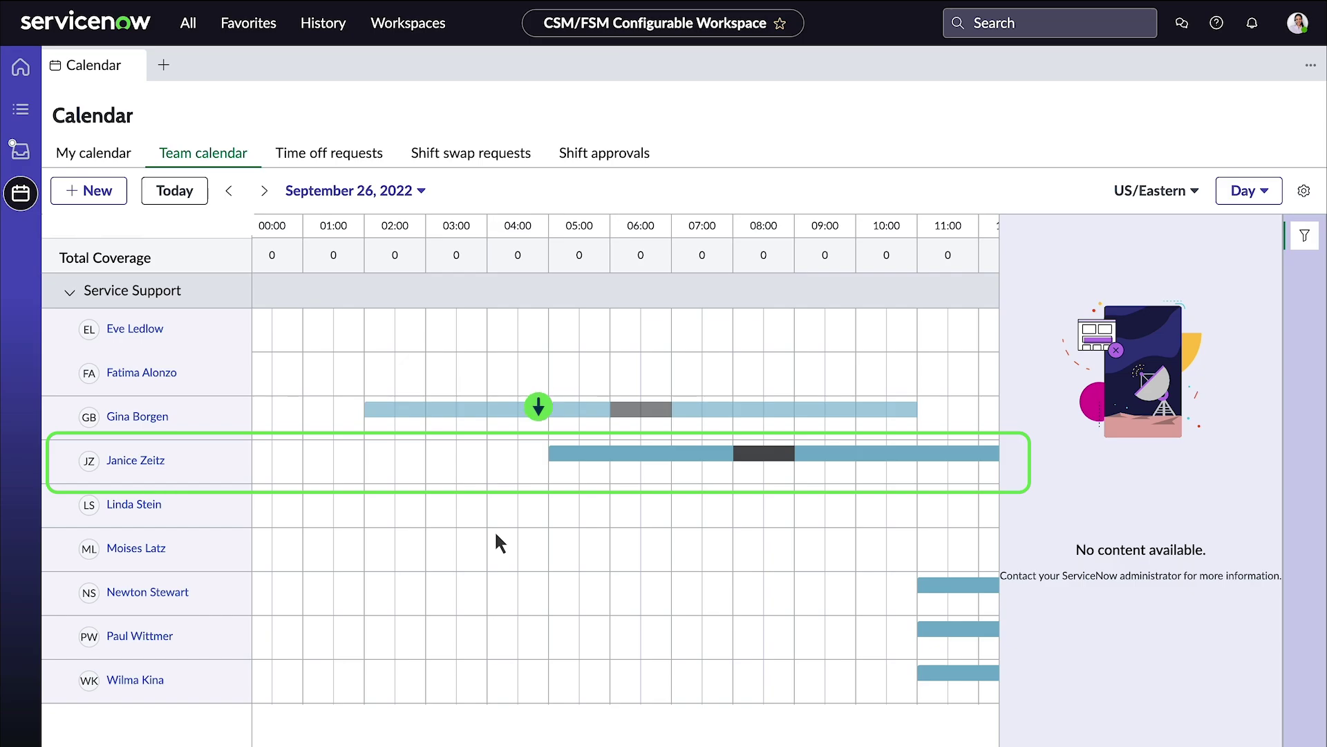
{"action": "left_click", "coordinate": [410, 410]}
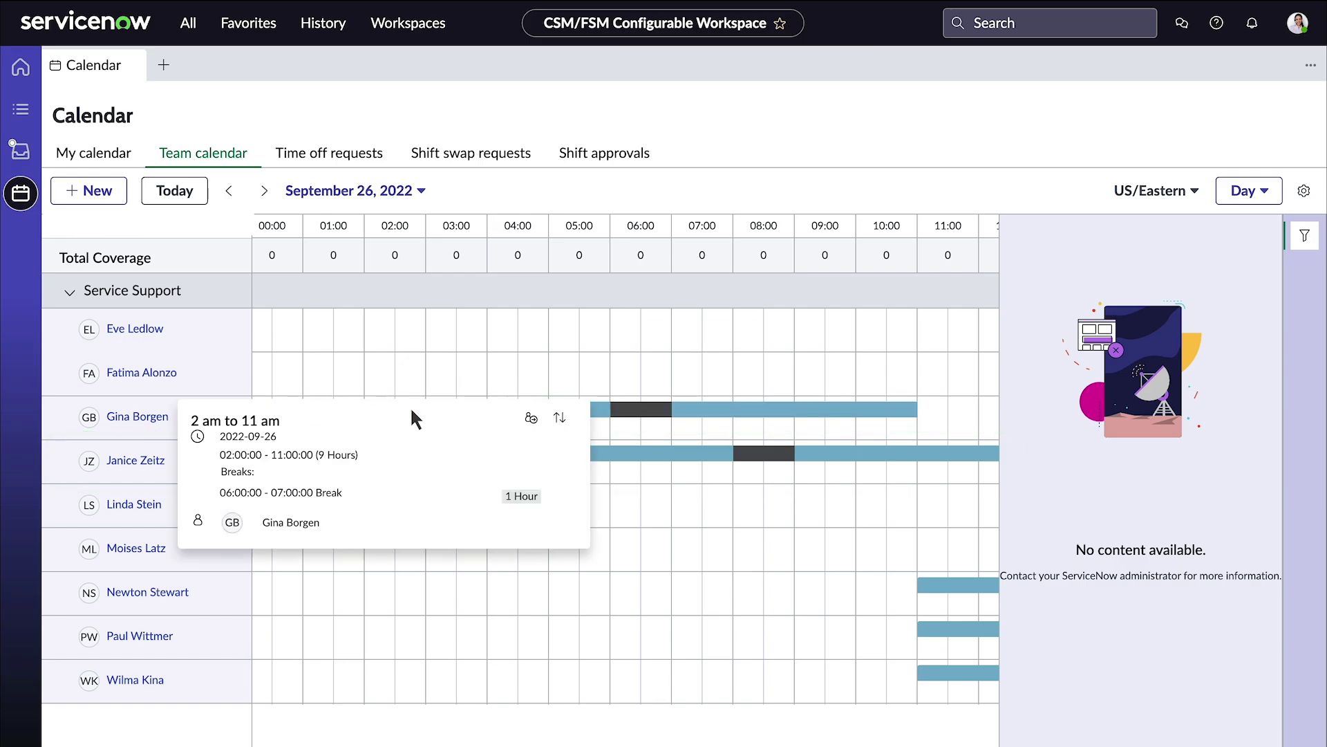
- Request swapping the agent's 02:00 shift for the coworker's 05:00 shift on 2022-09-26
{"action": "left_click", "coordinate": [559, 419]}
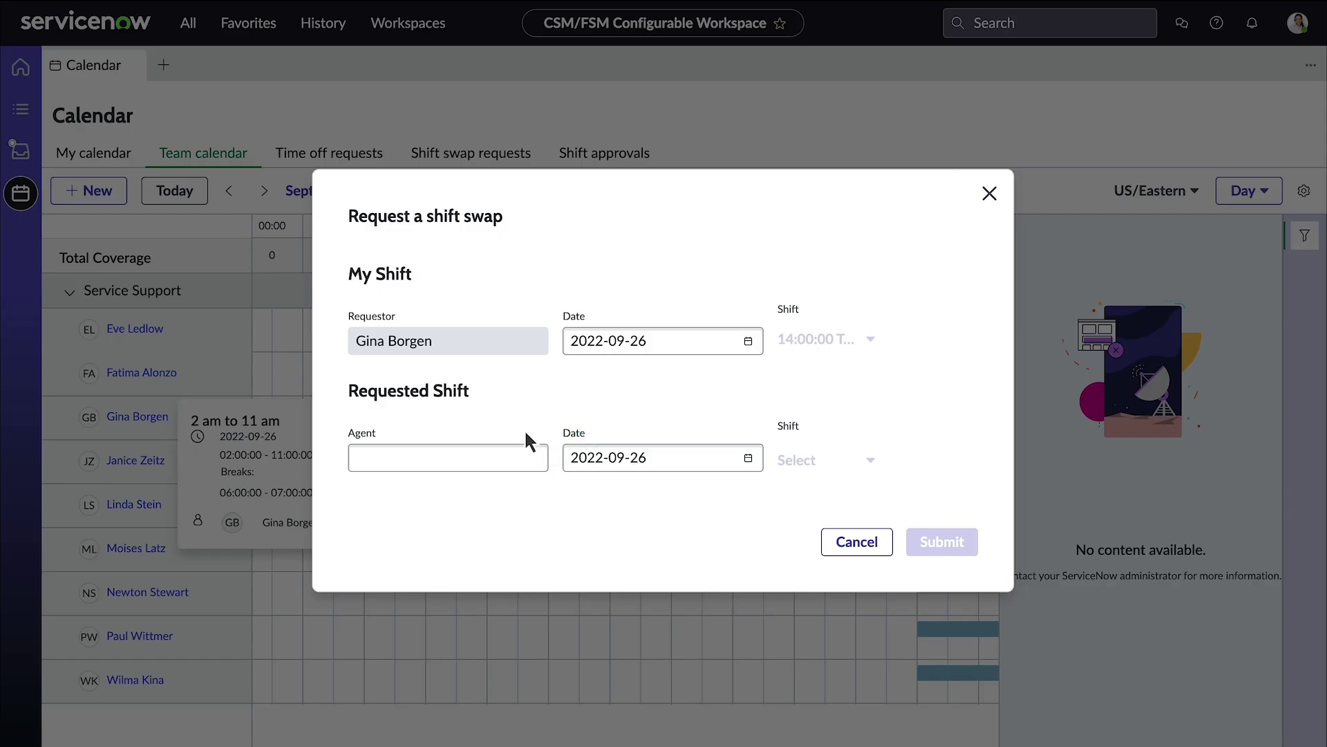
{"action": "left_click", "coordinate": [471, 459]}
{"action": "type", "text": "Janice"}
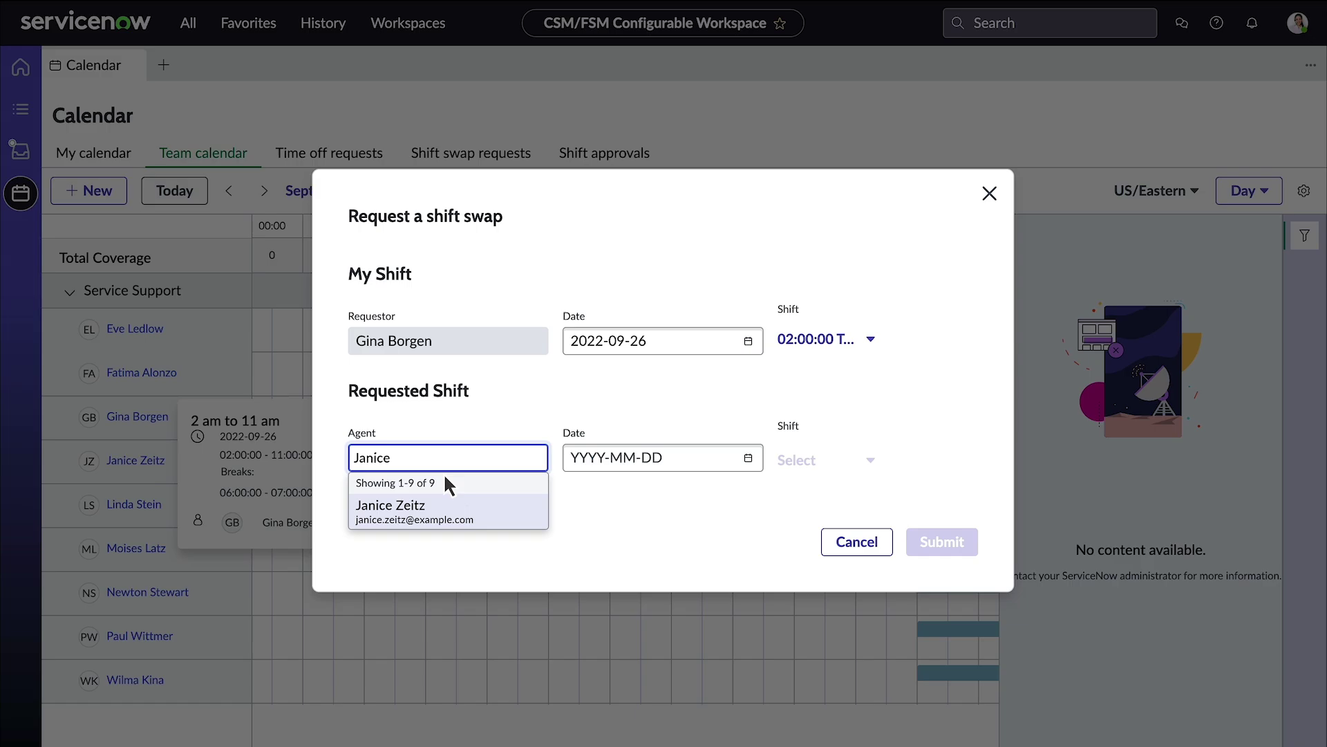
{"action": "left_click", "coordinate": [423, 508]}
{"action": "left_click", "coordinate": [748, 458]}
{"action": "left_click", "coordinate": [660, 692]}
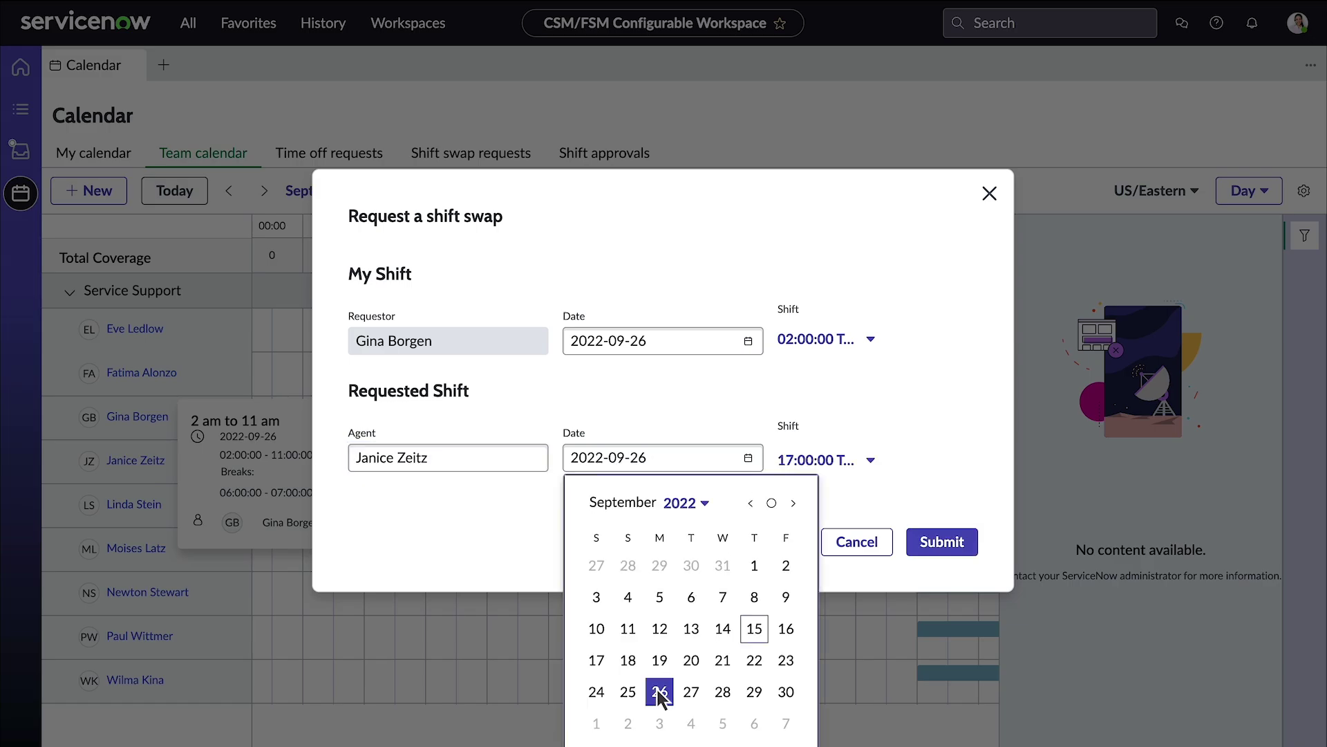
{"action": "left_click", "coordinate": [937, 540]}
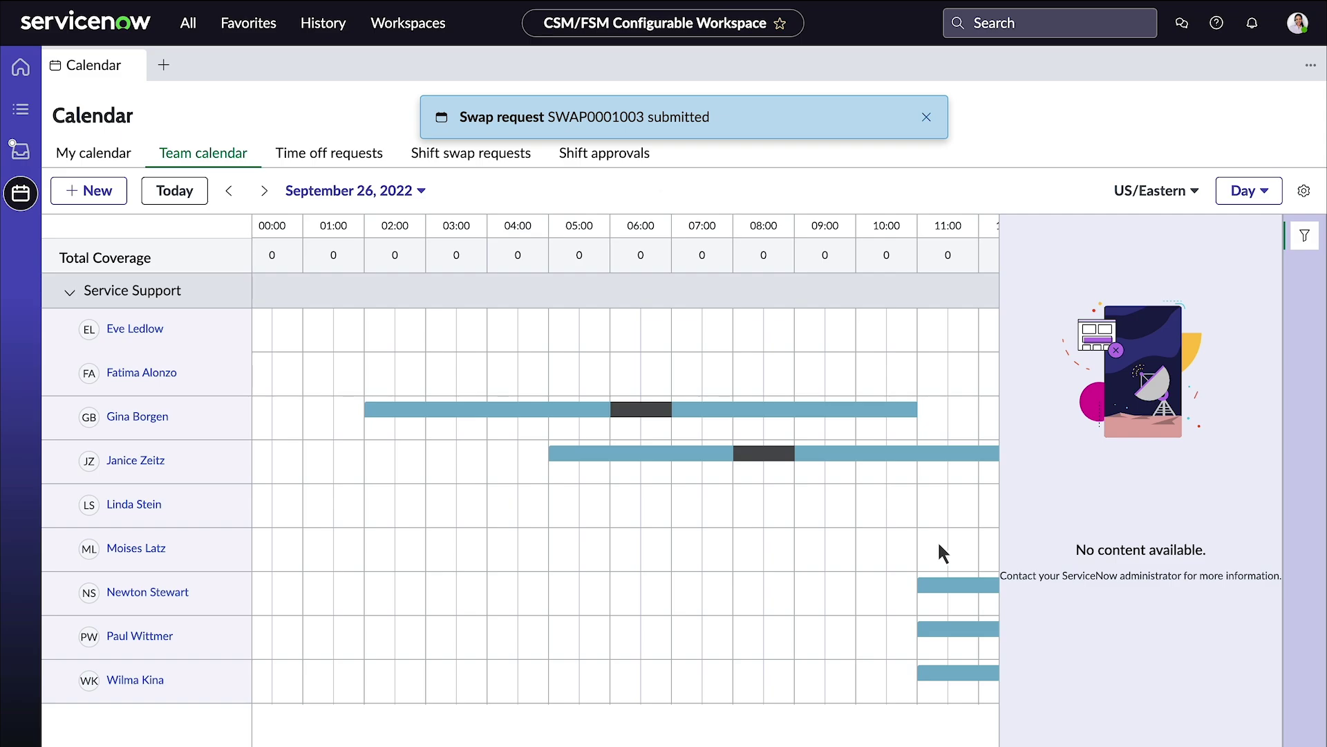
- Review the list of shift swap requests
{"action": "left_click", "coordinate": [470, 155]}
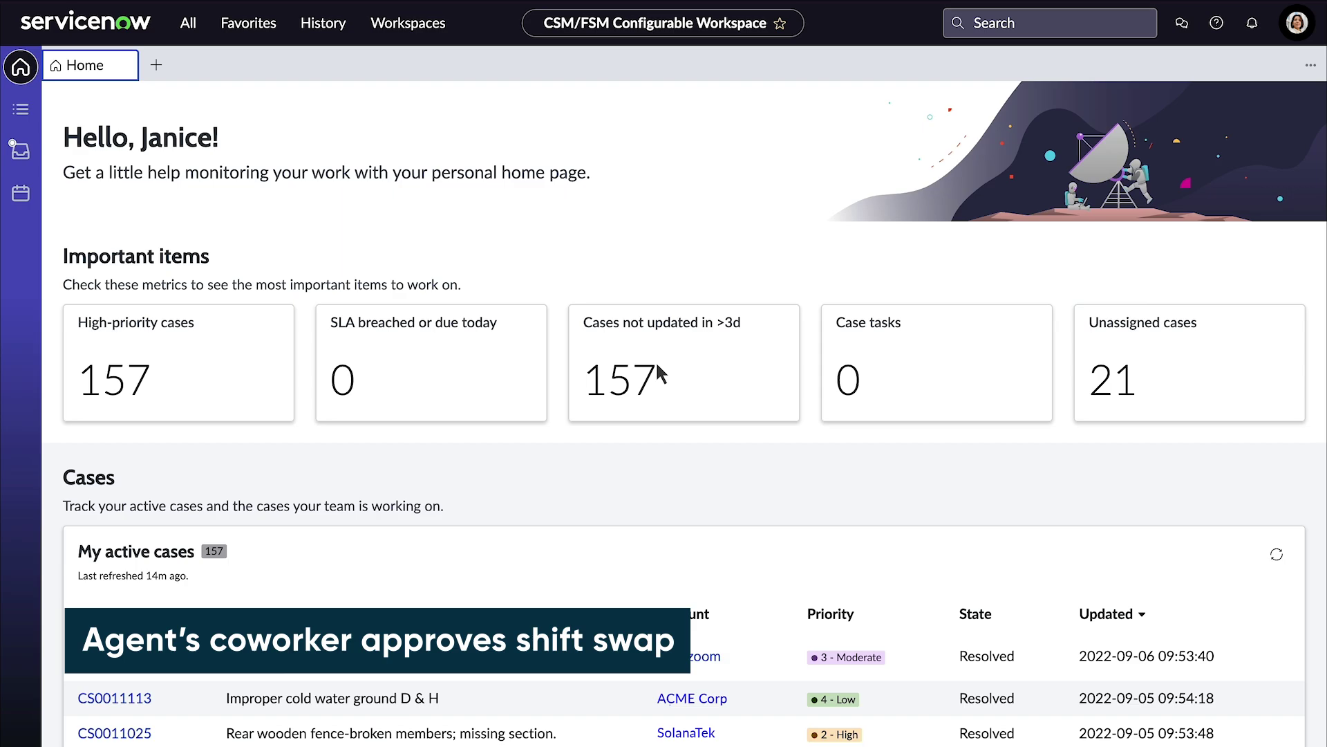
- As the coworker, approve the Requested shift swap from the calendar's Shift approvals
{"action": "left_click", "coordinate": [19, 194]}
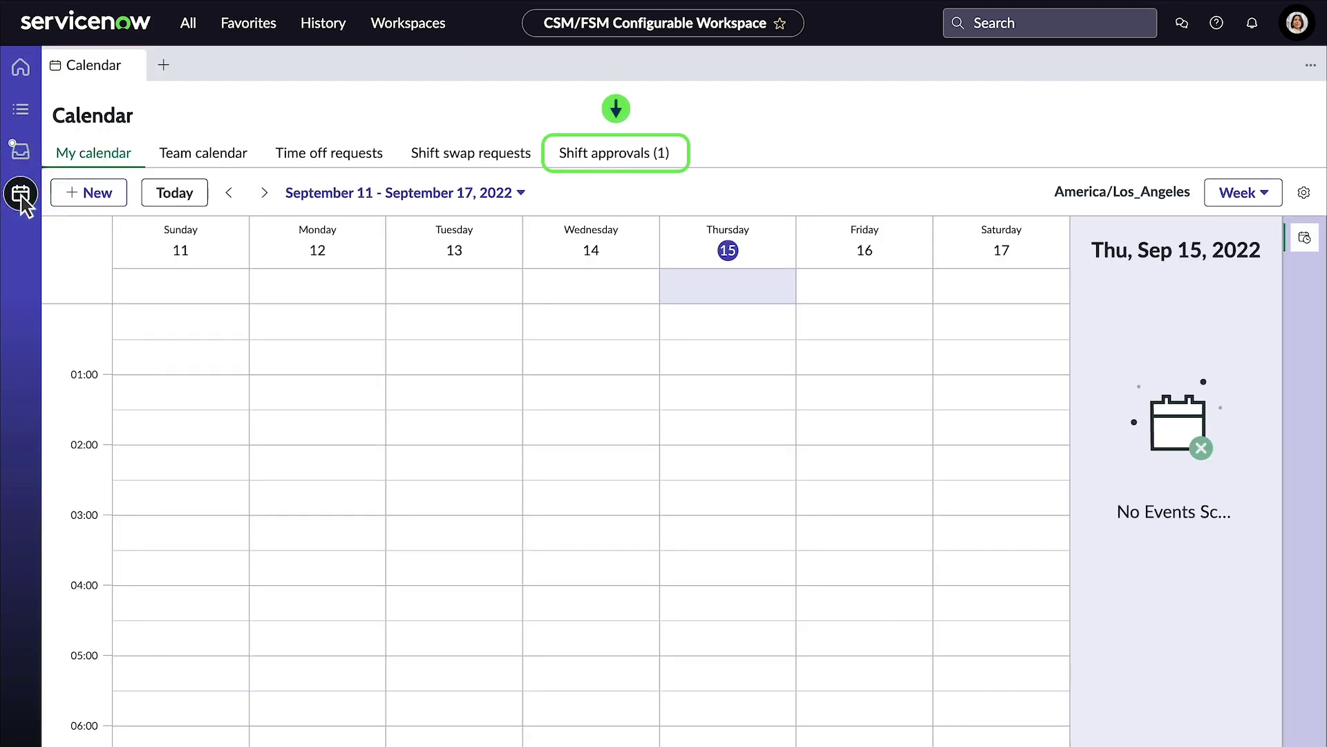
{"action": "left_click", "coordinate": [614, 155]}
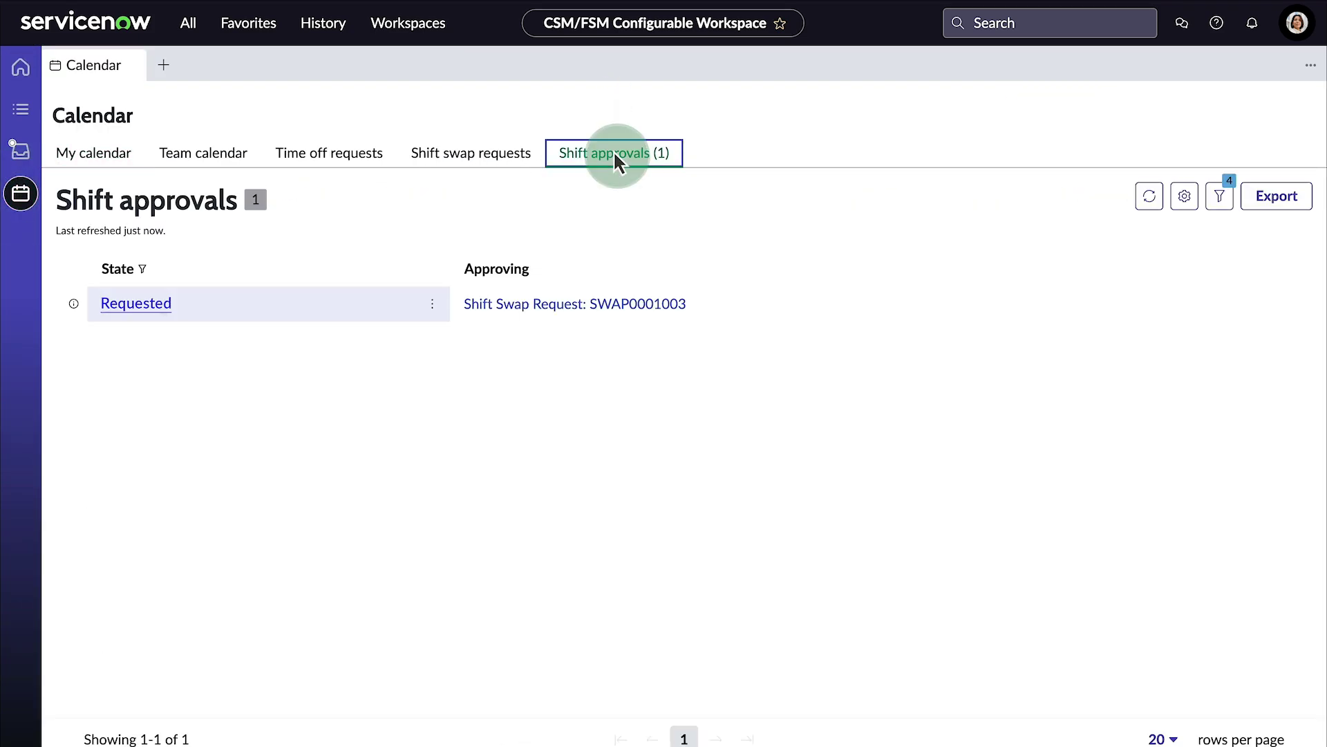
{"action": "left_click", "coordinate": [138, 304]}
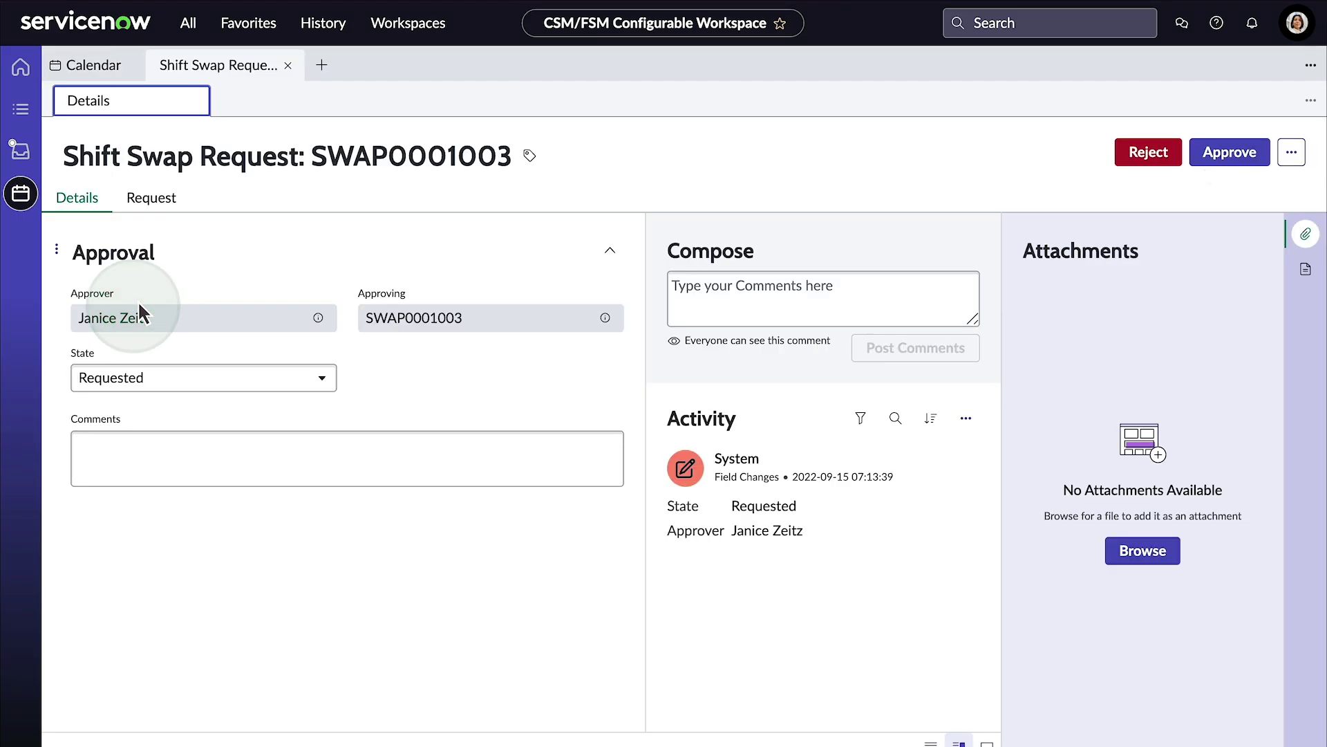
{"action": "left_click", "coordinate": [1228, 154]}
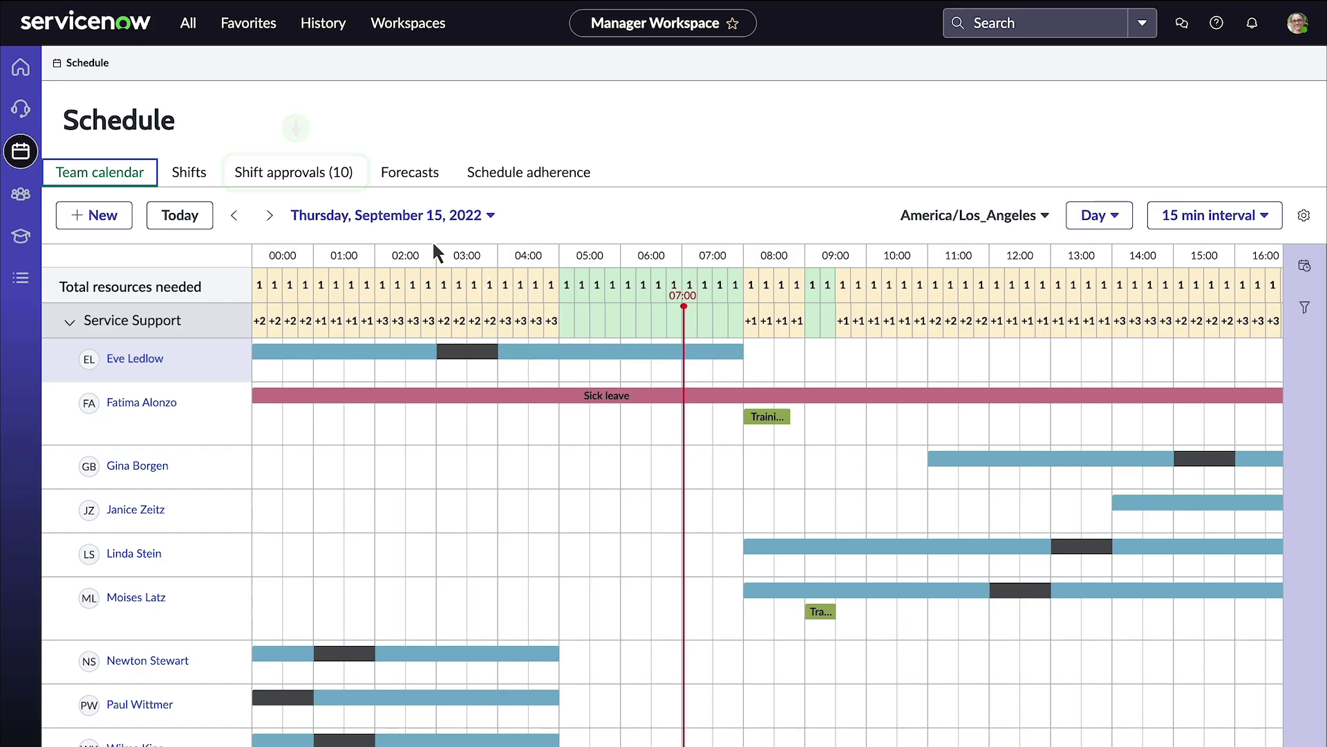
- As the manager, approve the pending shift swap request from the Shift approvals list
{"action": "left_click", "coordinate": [308, 181]}
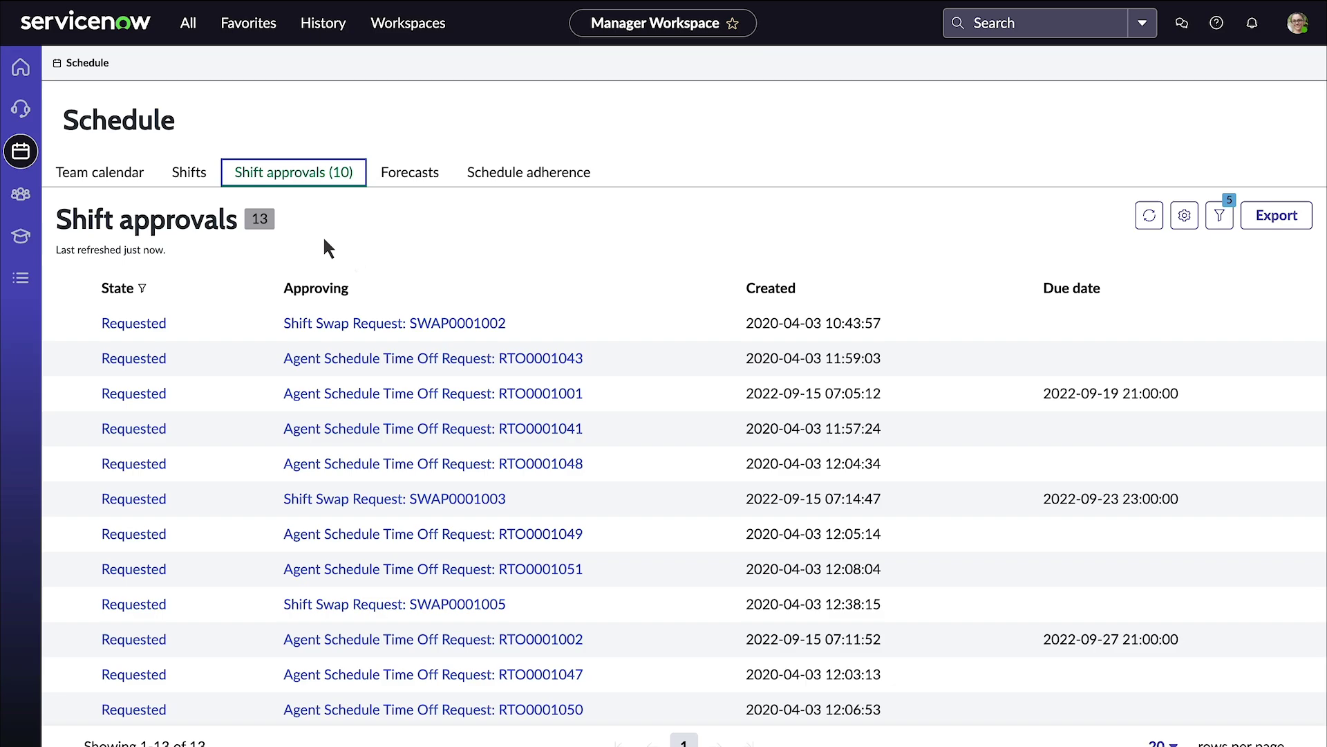
{"action": "left_click", "coordinate": [398, 497]}
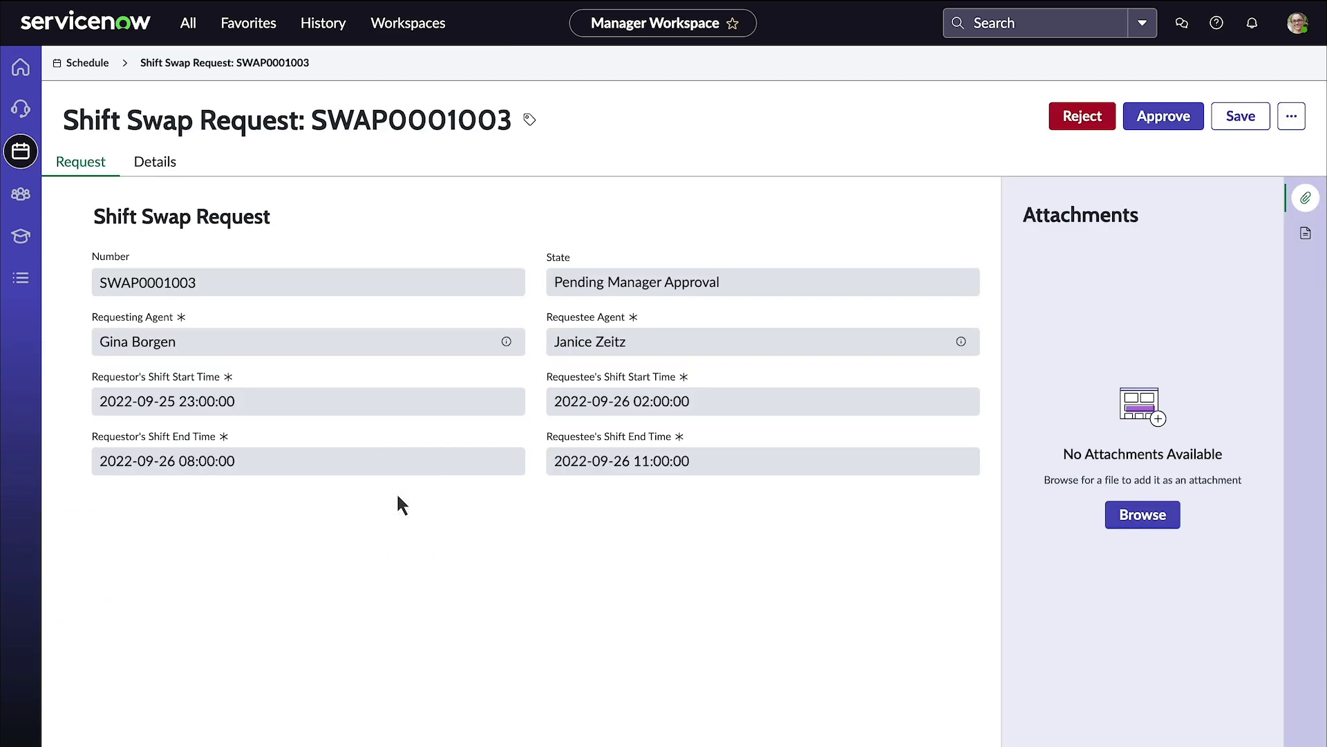
{"action": "left_click", "coordinate": [1164, 116]}
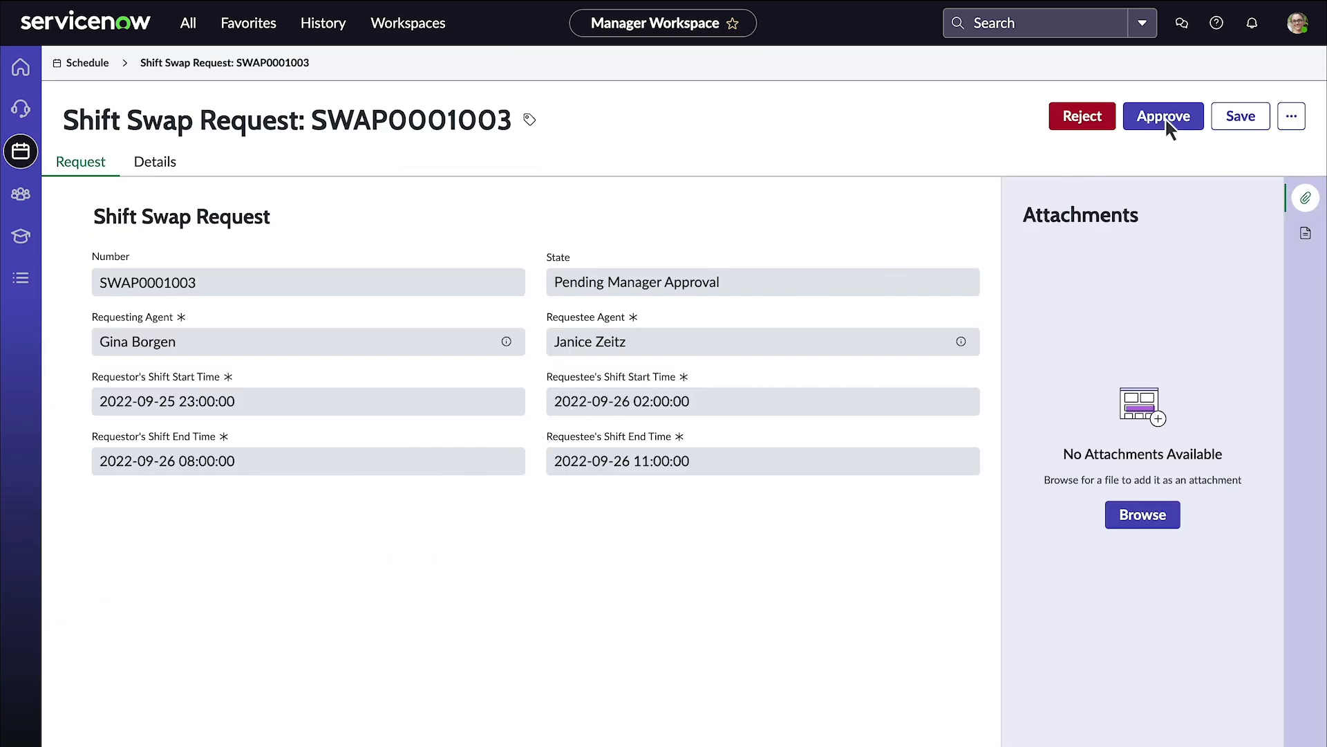